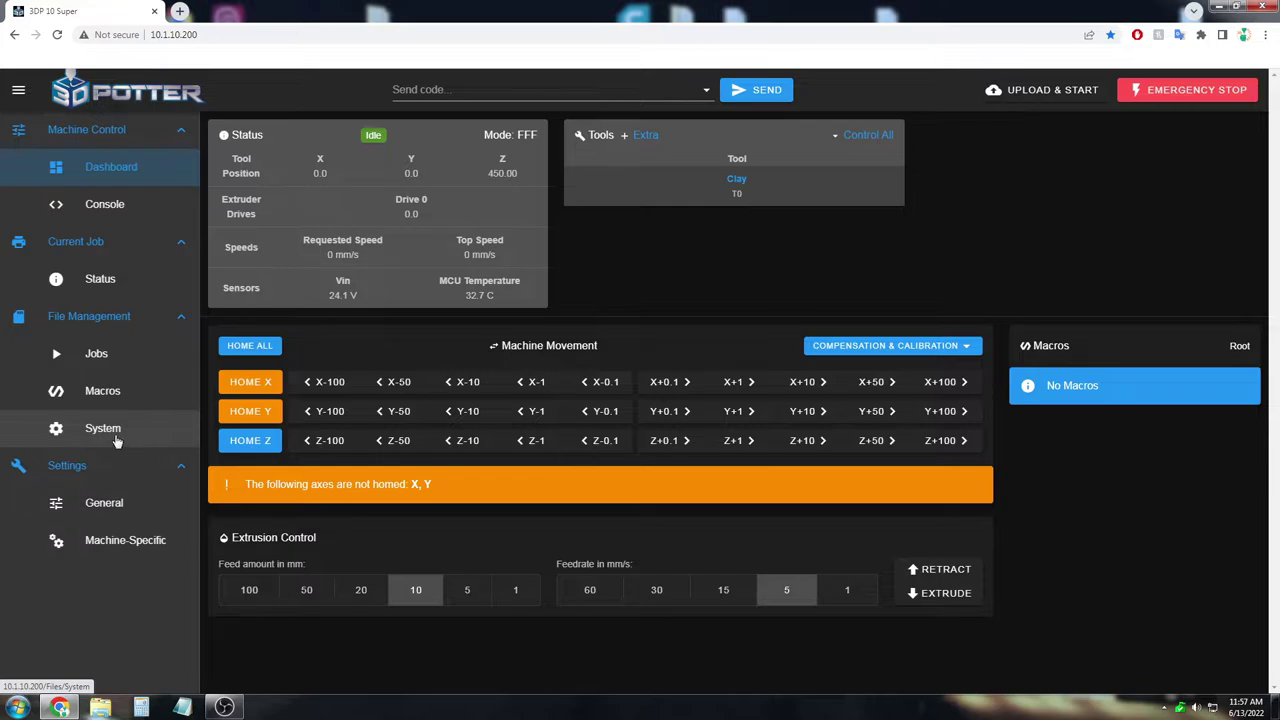
# - Open config.g from the System files list in the full-screen editor
pyautogui.click(122, 432)
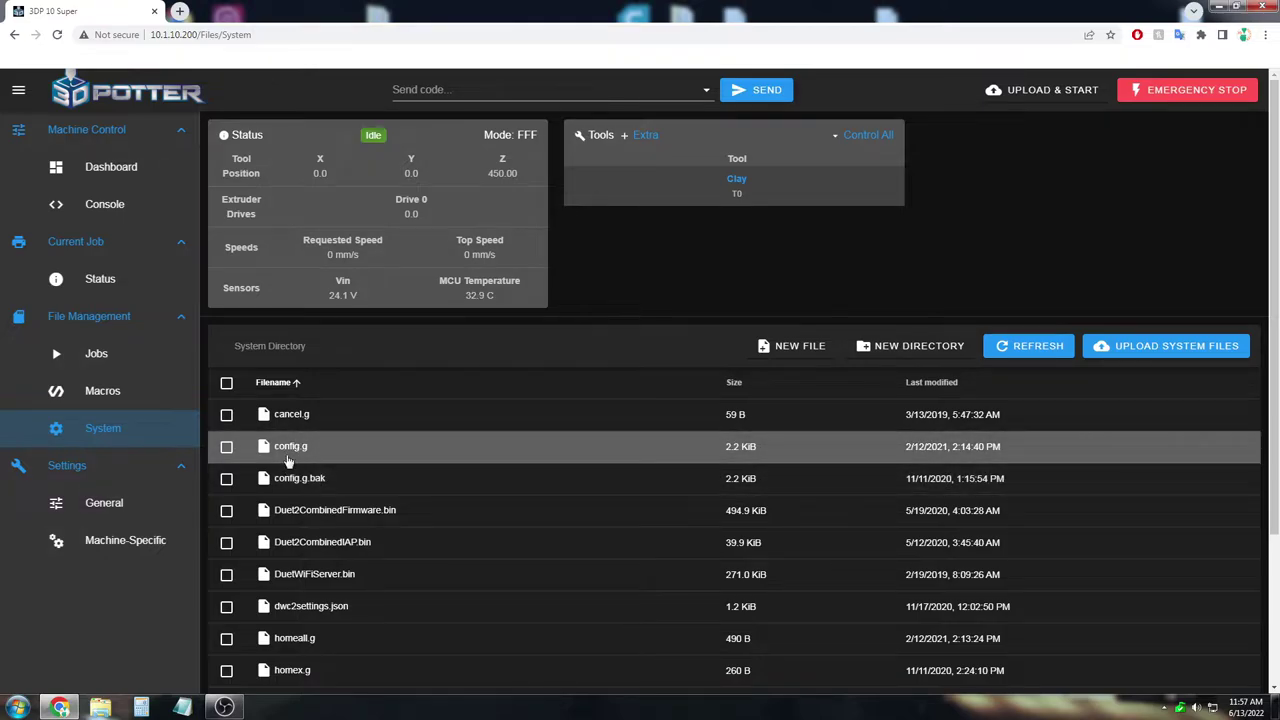
pyautogui.click(292, 447)
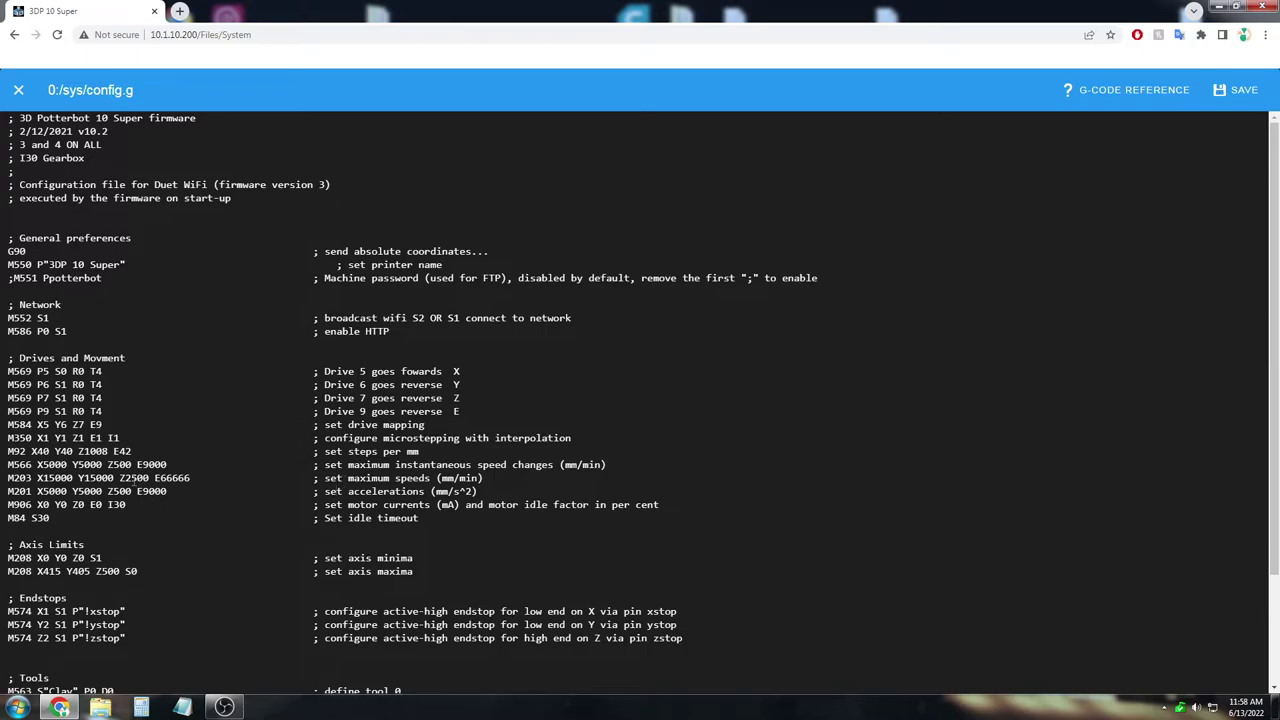
# - Edit the M203 maximum-speeds line so the Z value reads Z1500 instead of Z2500
pyautogui.press('Home')
pyautogui.press('Right')
pyautogui.press('Right')
pyautogui.press('Right')
pyautogui.press('Down')
pyautogui.moveTo(119, 478)
pyautogui.mouseDown()
pyautogui.moveTo(147, 478)
pyautogui.moveTo(130, 491)
pyautogui.mouseUp()
pyautogui.moveTo(356, 478); pyautogui.dragTo(410, 478)
pyautogui.click(368, 450)
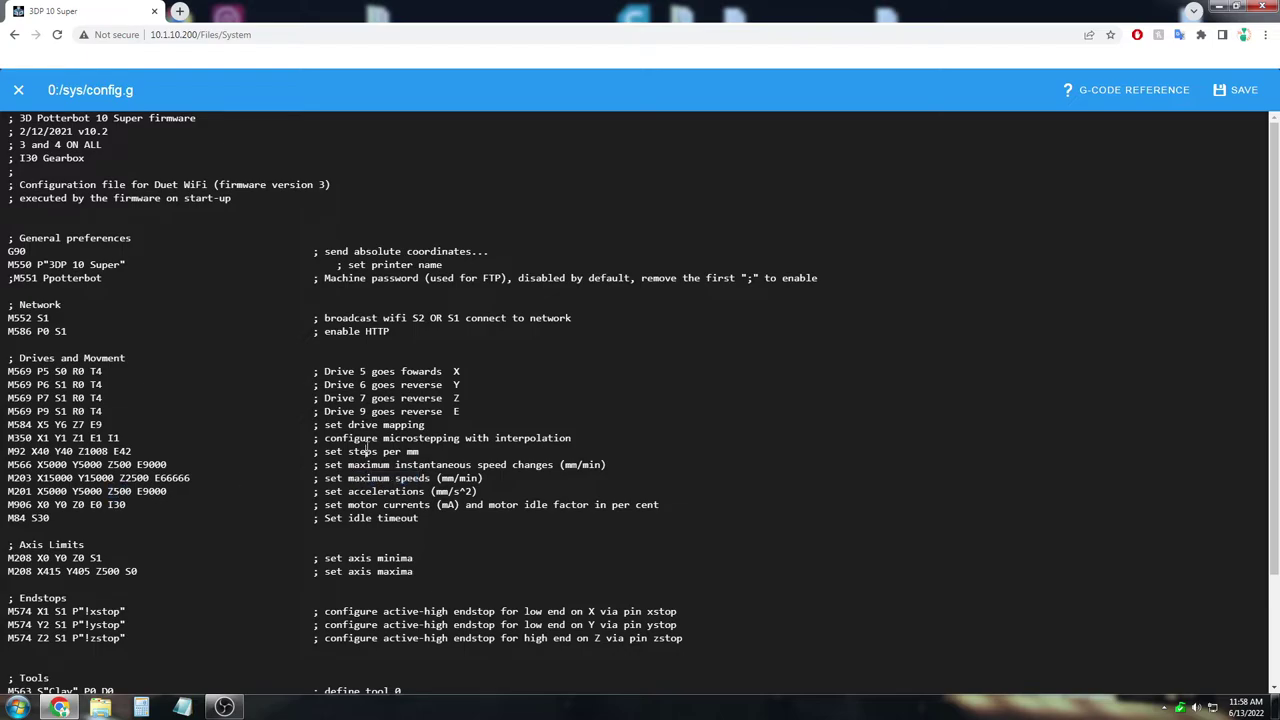
pyautogui.click(131, 478)
pyautogui.press('BackSpace')
pyautogui.write('14')
pyautogui.press('BackSpace')
# - Review the M203 line's mm/min units and the new Z1500 maximum speed
pyautogui.click(316, 437)
pyautogui.moveTo(338, 479); pyautogui.dragTo(481, 479)
pyautogui.click(481, 479)
pyautogui.moveTo(121, 478); pyautogui.dragTo(154, 478)
pyautogui.click(171, 451)
# - Change the M201 Z acceleration from 500 to 250
pyautogui.click(119, 491)
pyautogui.press('BackSpace')
pyautogui.press('Delete')
pyautogui.press('Delete')
pyautogui.write('250')
# - Change the M566 Z jerk from 500 to 200
pyautogui.press('Up')
pyautogui.press('Up')
pyautogui.press('BackSpace')
pyautogui.press('BackSpace')
pyautogui.press('BackSpace')
pyautogui.write('200')
# - Save the edited config.g, bringing up the Reset board? prompt
pyautogui.click(1237, 92)
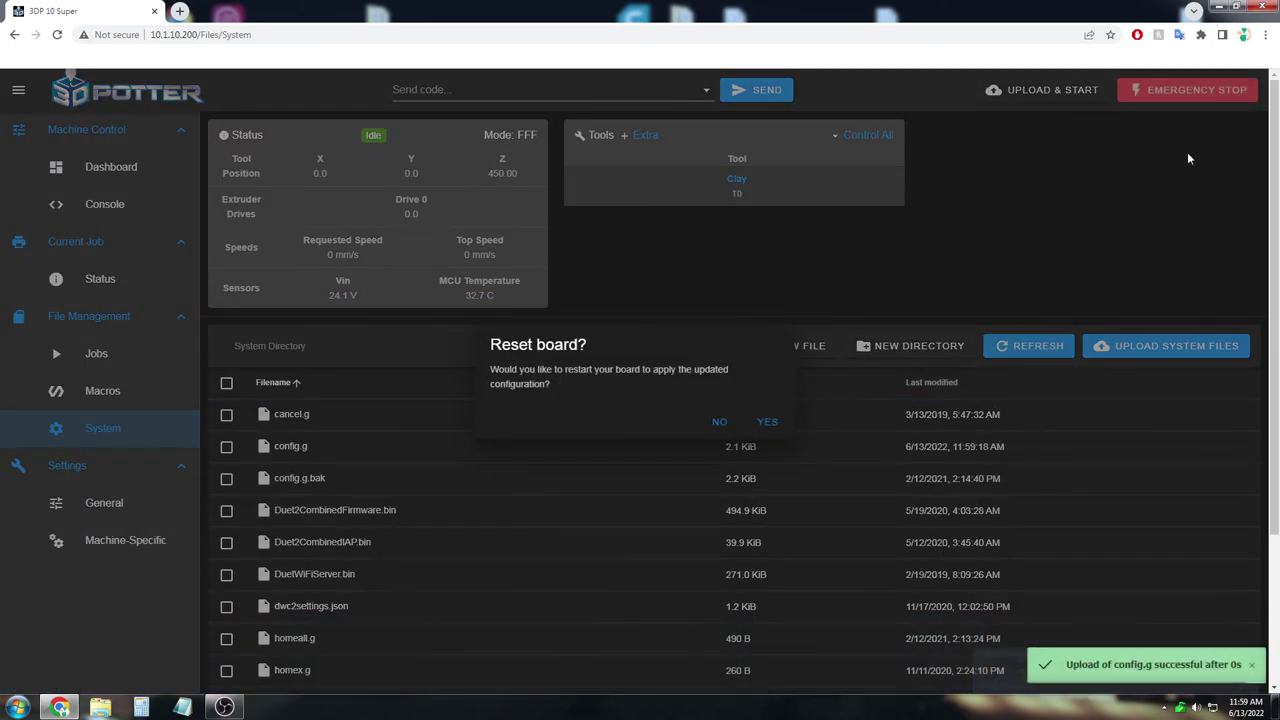